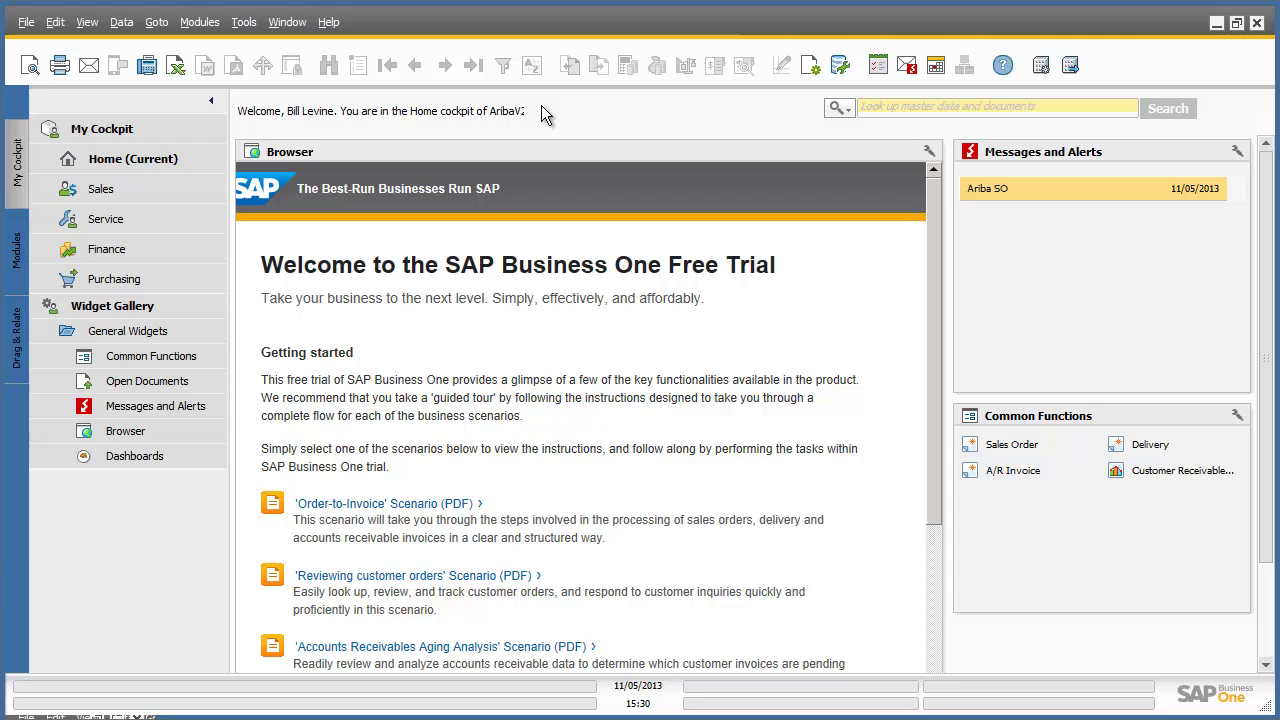
# - Open Financials > Financial Reports > Accounting > Aging > Customer Receivables criteria and reposition its window
pyautogui.click(17, 255)
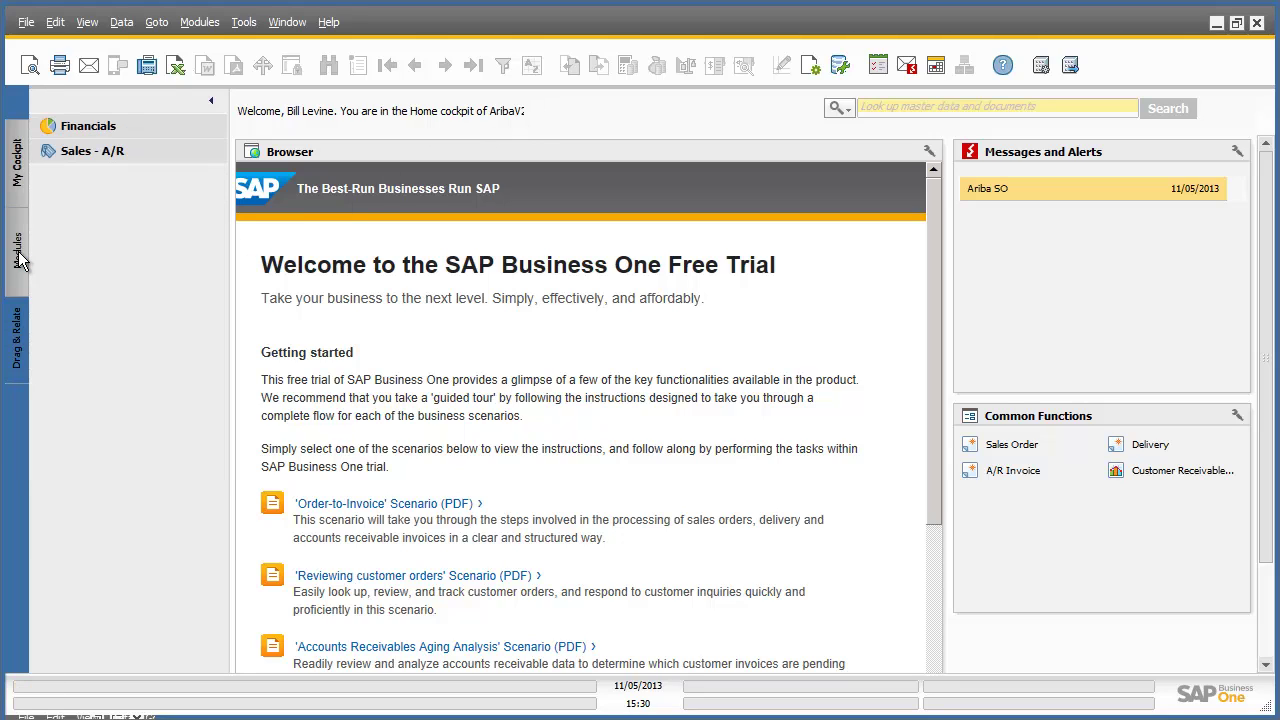
pyautogui.click(90, 124)
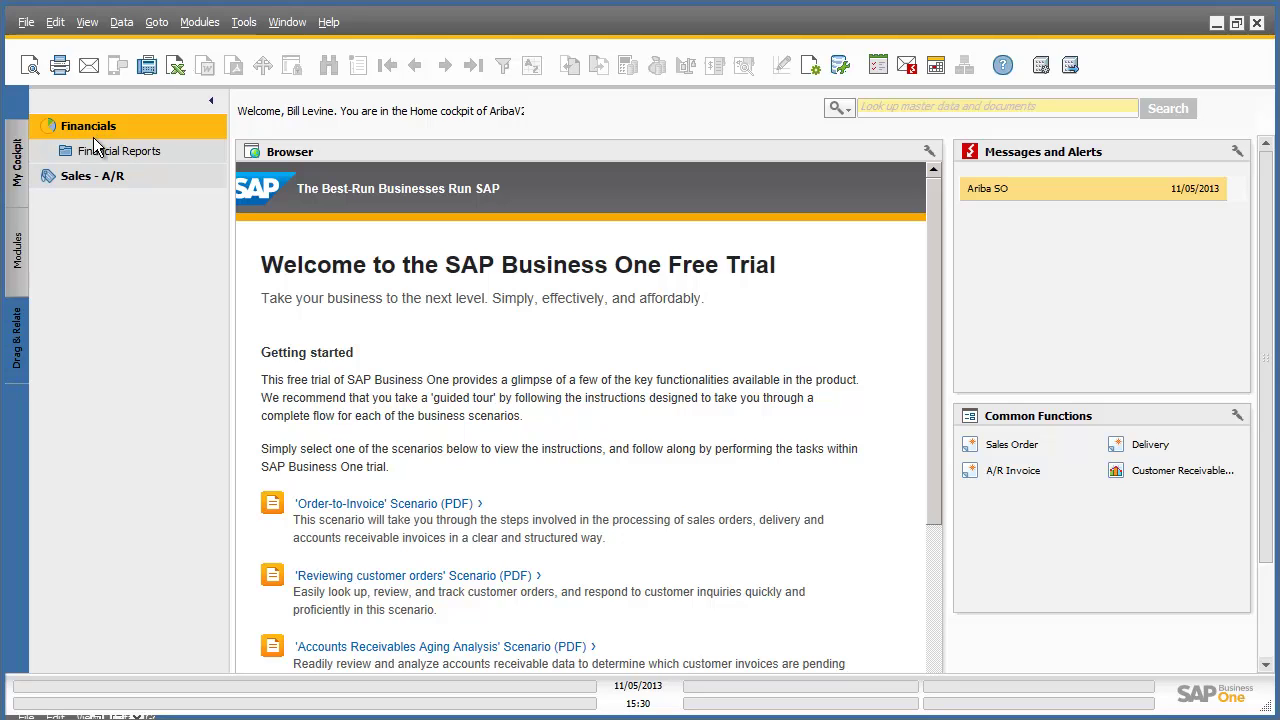
pyautogui.click(95, 147)
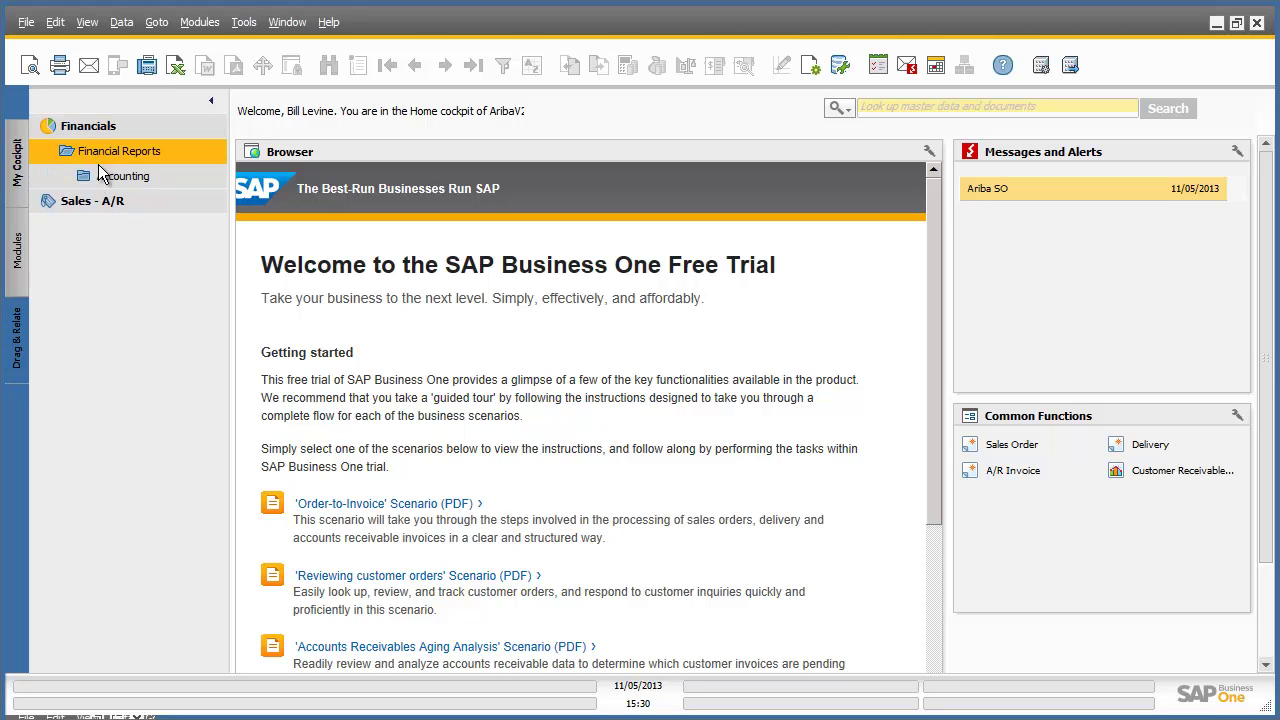
pyautogui.click(104, 173)
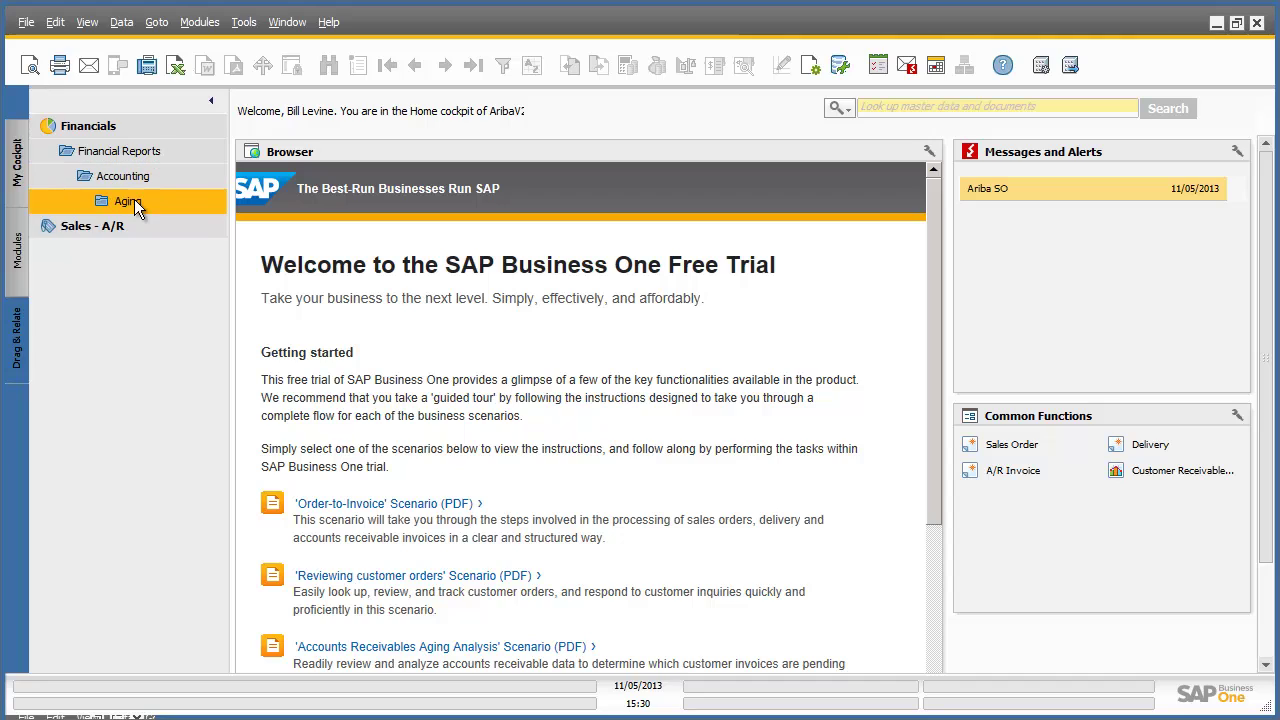
pyautogui.click(134, 200)
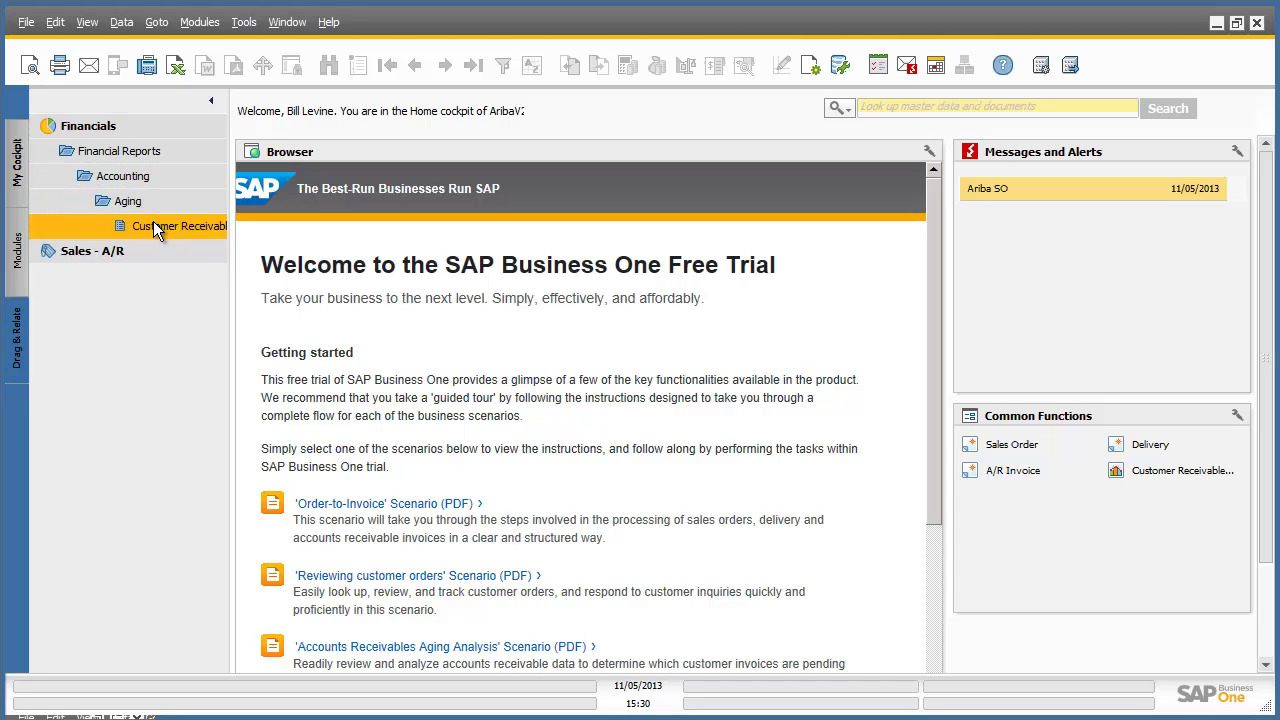
pyautogui.click(153, 226)
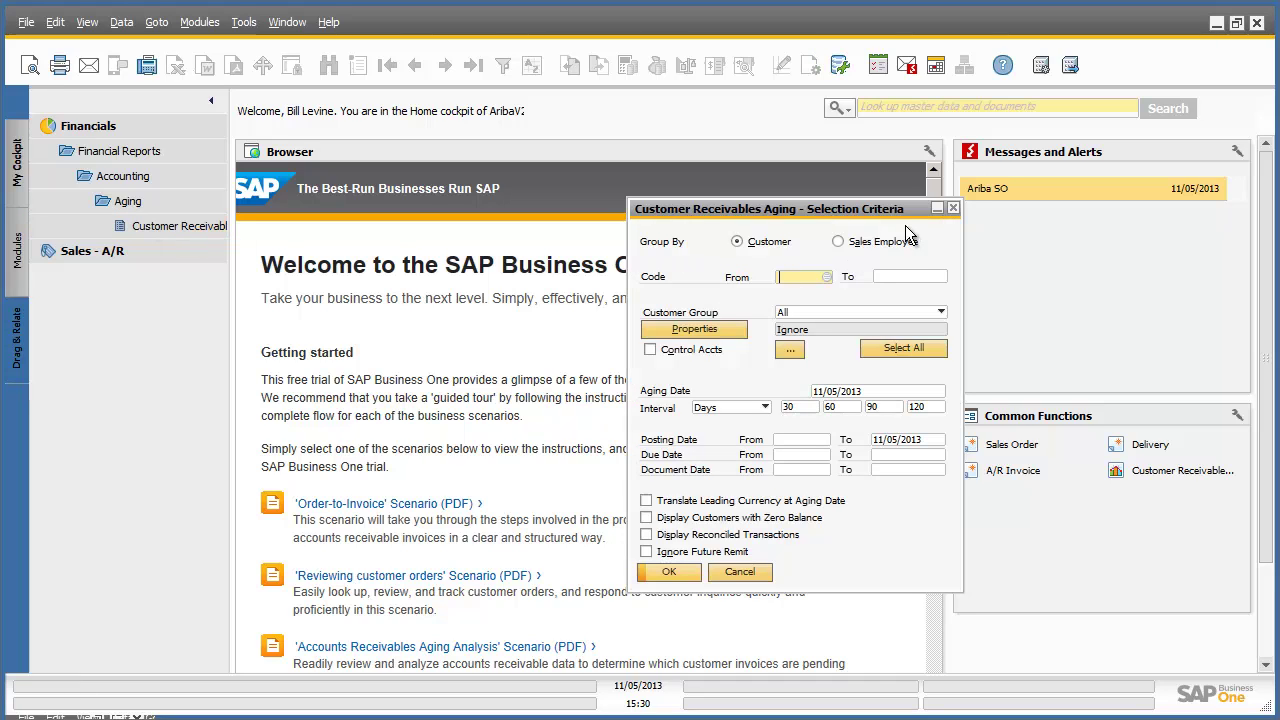
pyautogui.moveTo(910, 212); pyautogui.dragTo(794, 168)
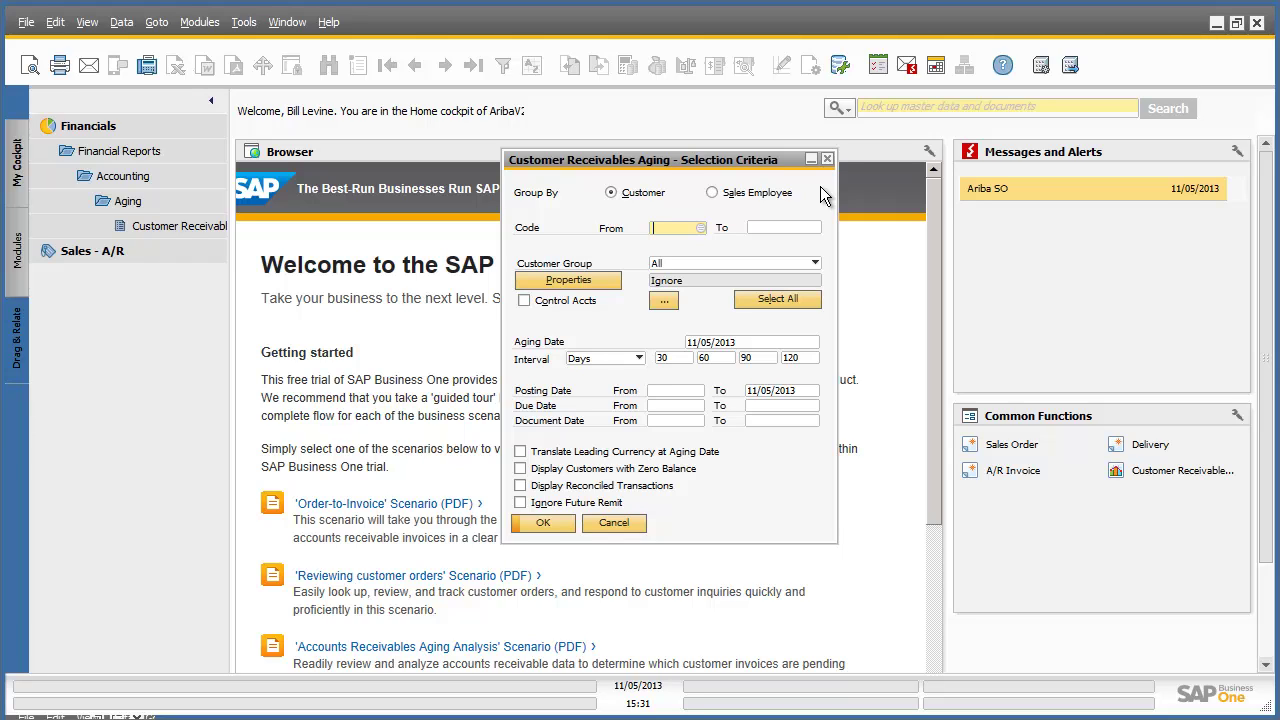
# - Pick C10000 as Code From and C99999 One Time Customer as Code To
pyautogui.click(701, 229)
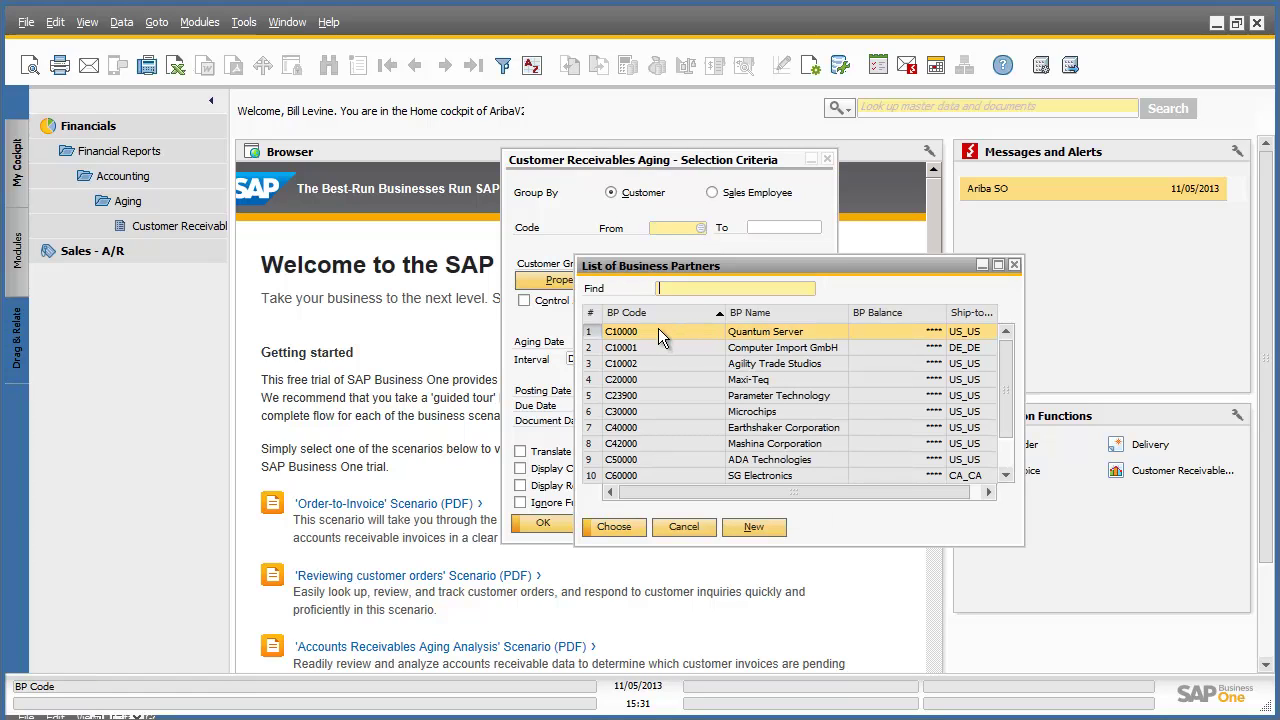
pyautogui.doubleClick(658, 331)
pyautogui.click(779, 227)
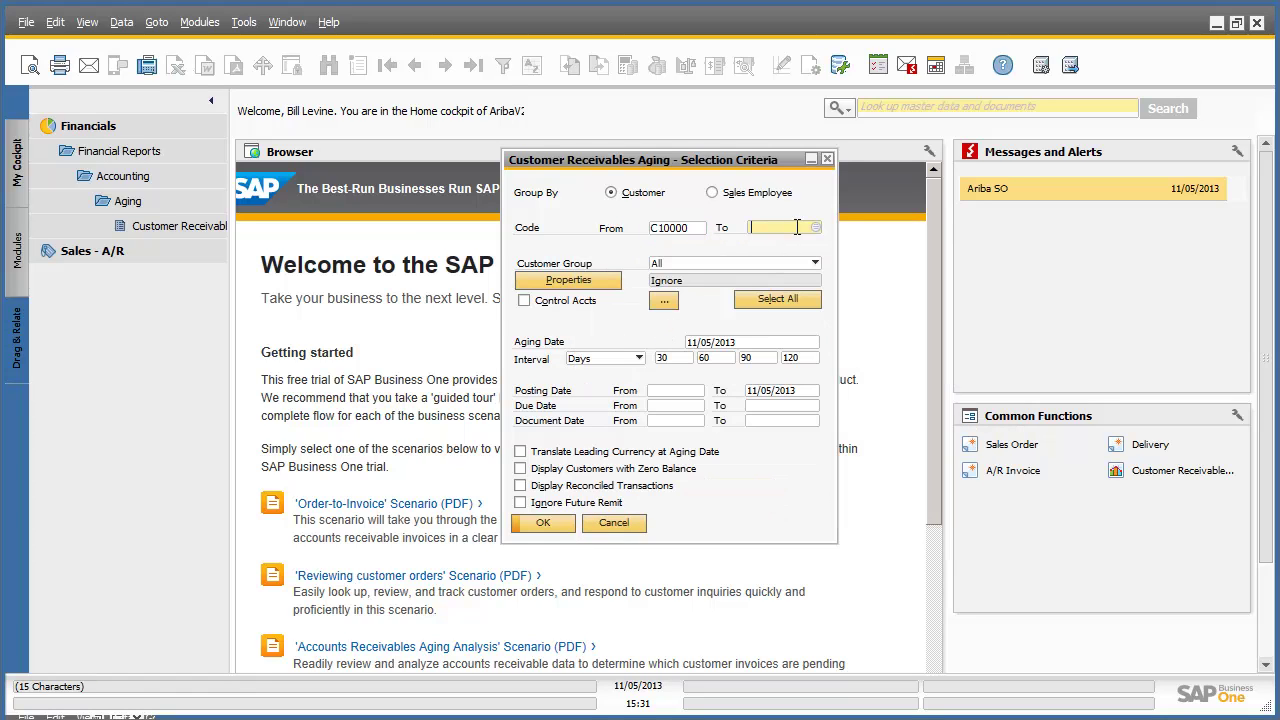
pyautogui.click(816, 228)
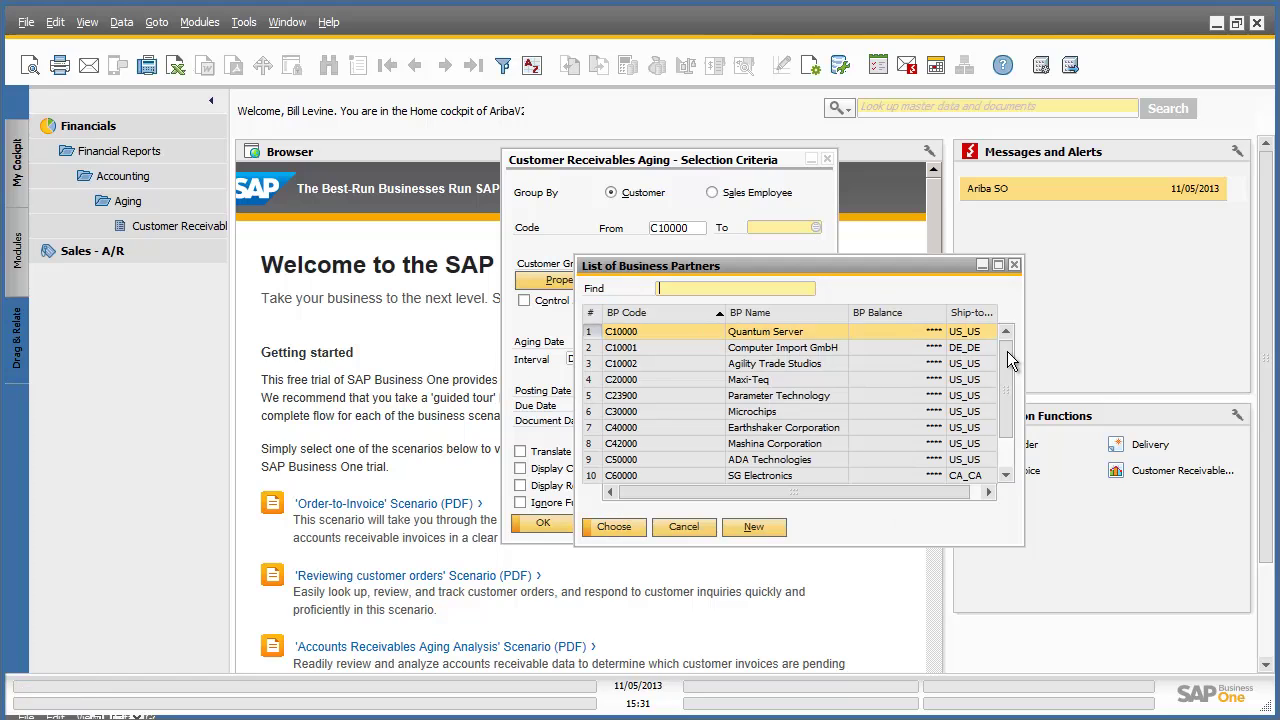
pyautogui.moveTo(1007, 351); pyautogui.dragTo(1003, 444)
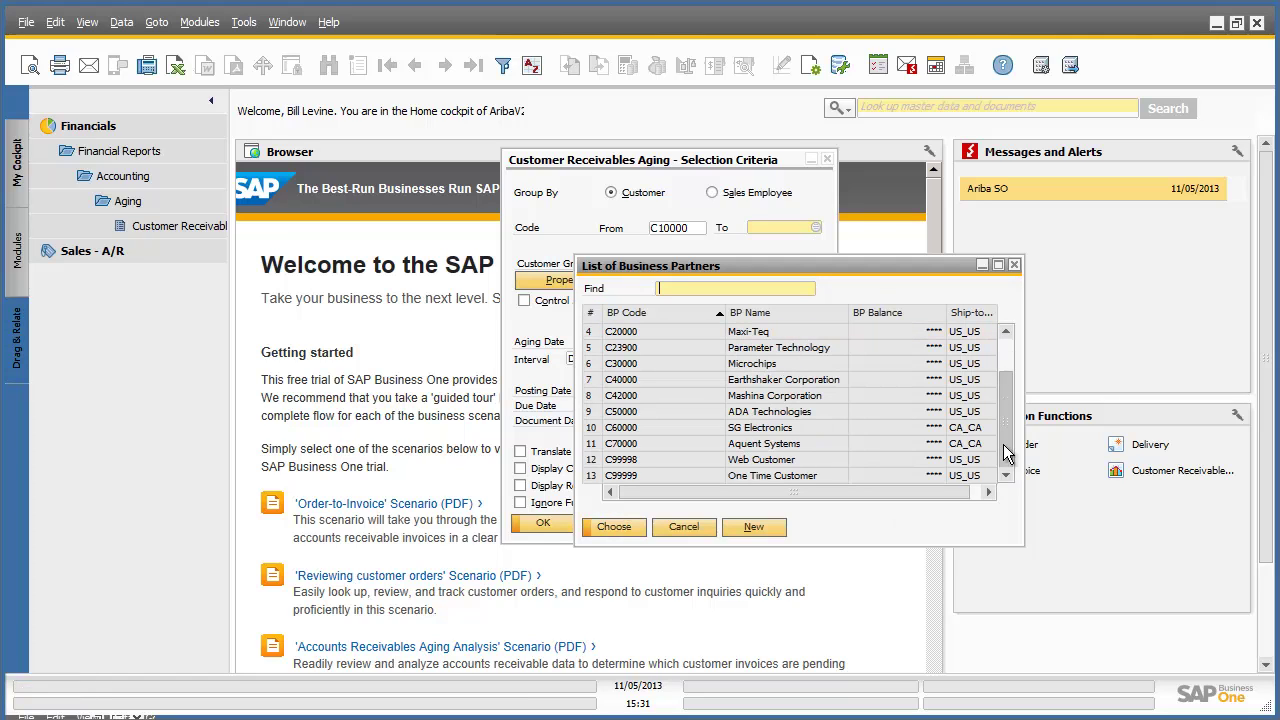
pyautogui.click(678, 476)
pyautogui.doubleClick(677, 474)
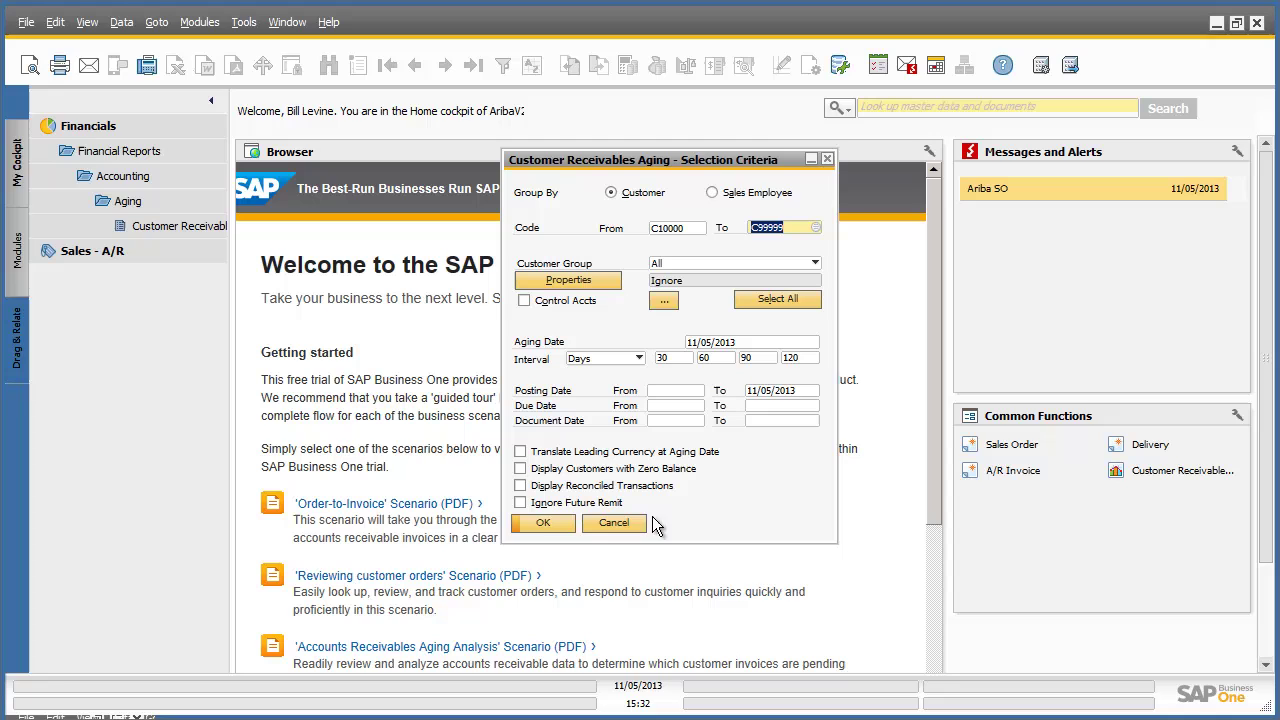
# - Run the aging report with these criteria and maximize the Customer Receivables Aging window
pyautogui.click(553, 521)
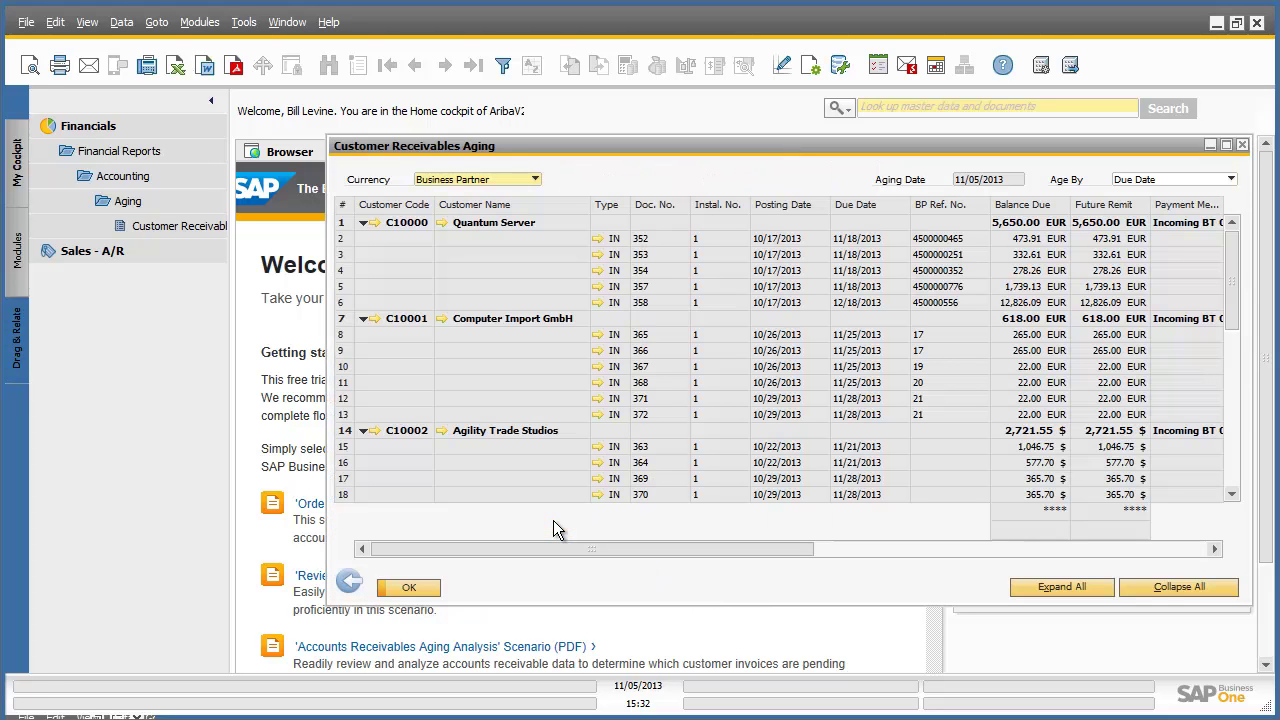
pyautogui.click(1227, 146)
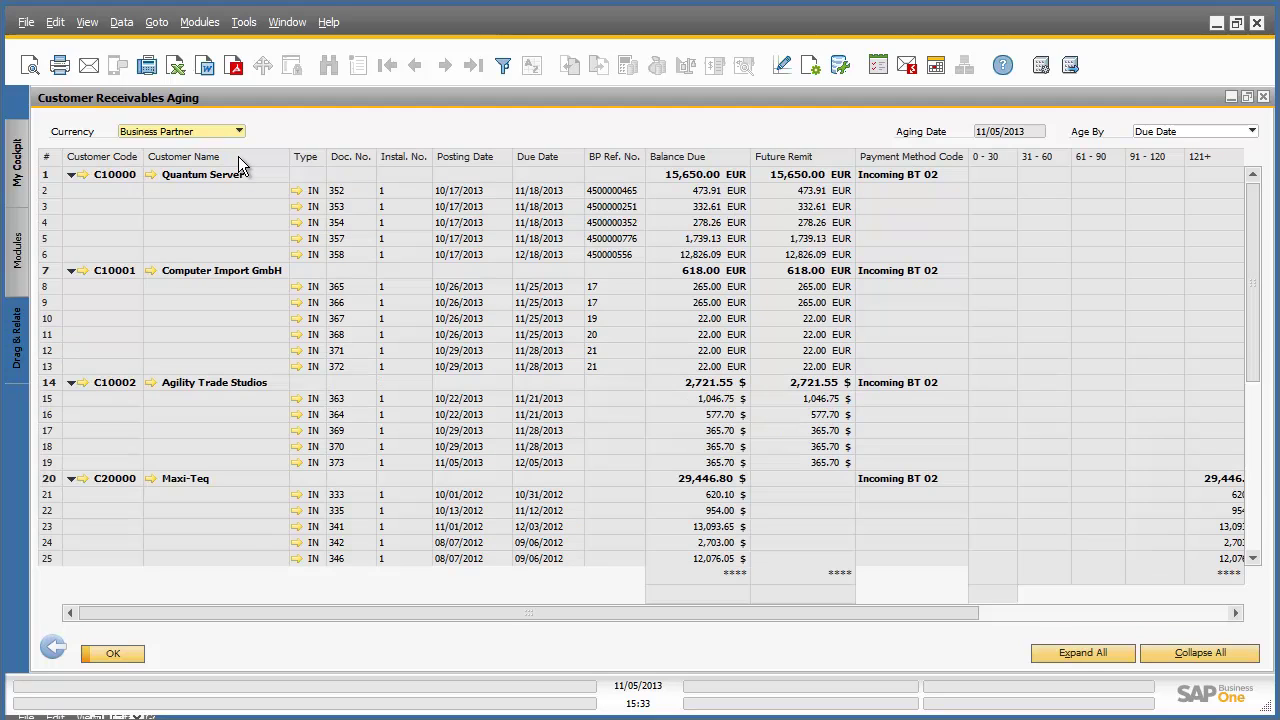
# - Filter the Customer Name column to Agility Trade Studios, showing its 2,721.55 balance due
pyautogui.rightClick(240, 166)
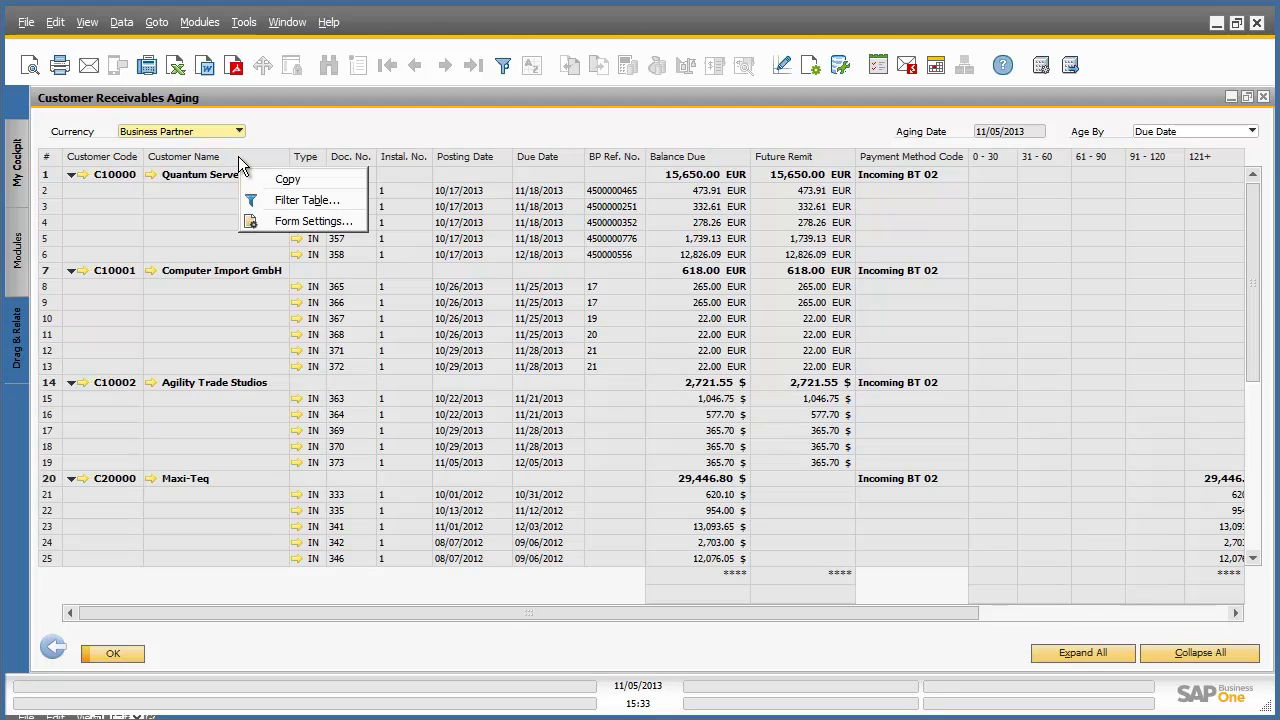
pyautogui.click(334, 201)
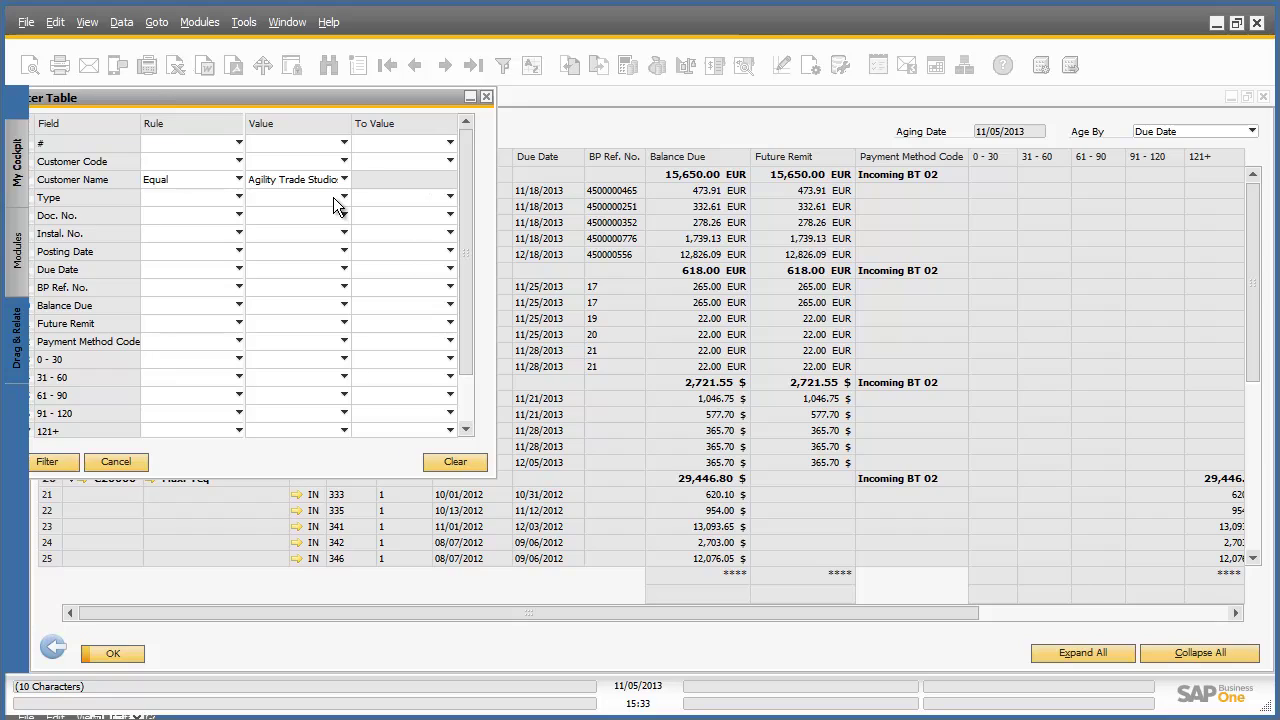
pyautogui.click(284, 181)
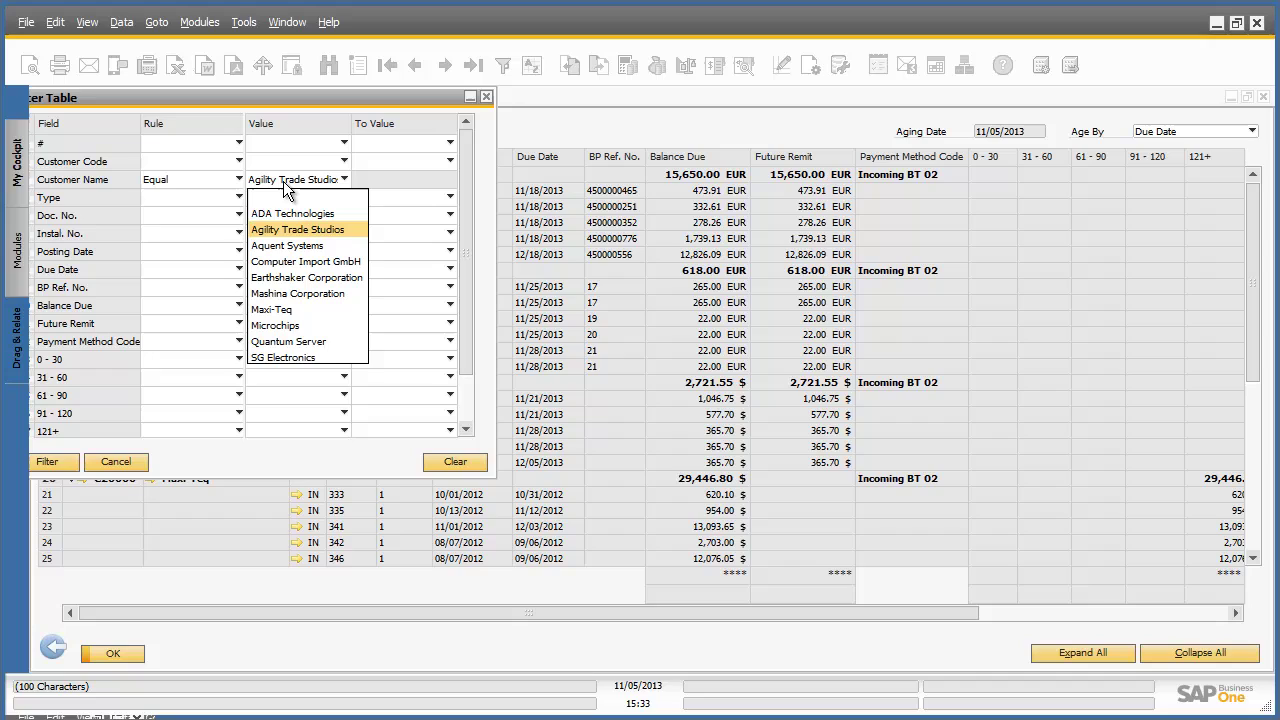
pyautogui.click(285, 185)
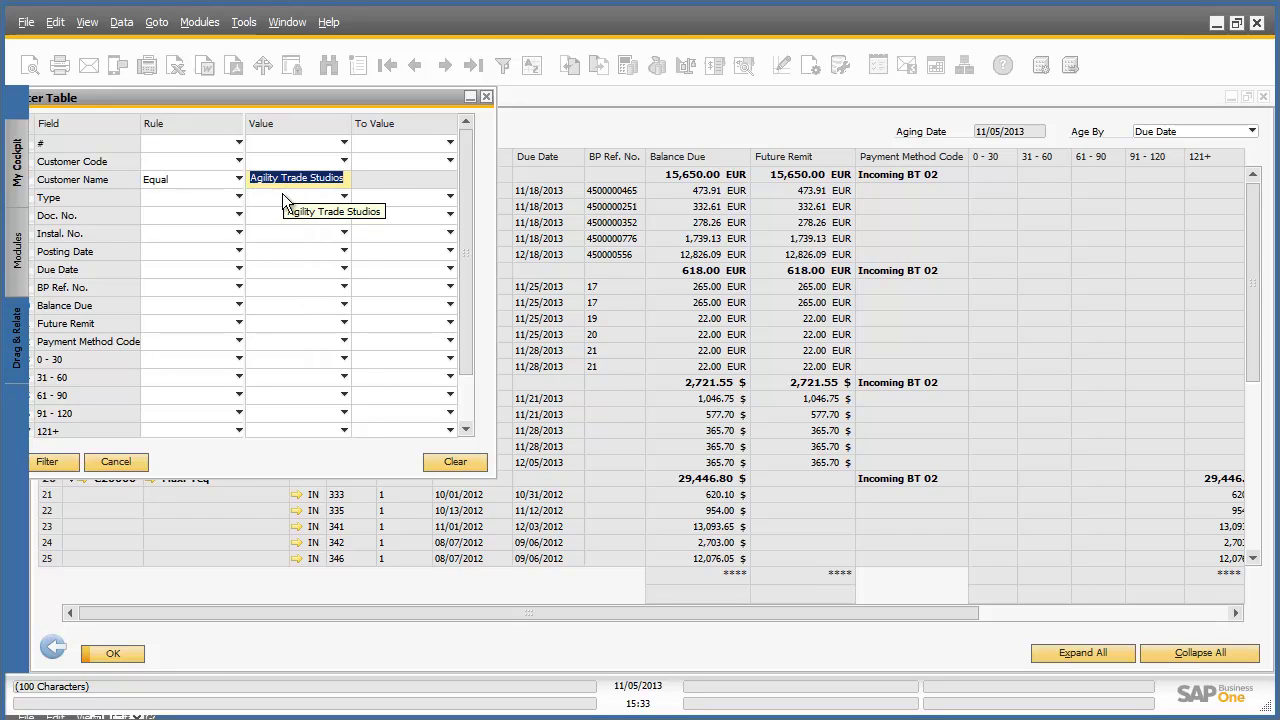
pyautogui.click(52, 462)
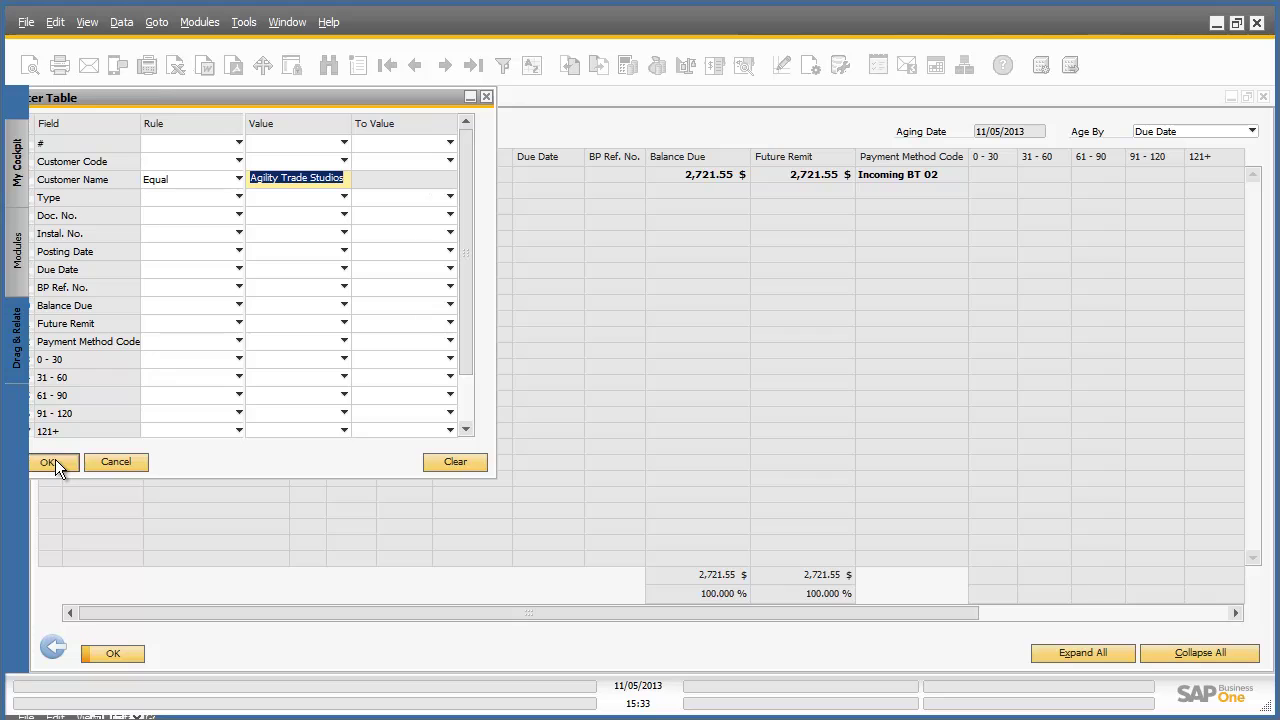
pyautogui.click(55, 461)
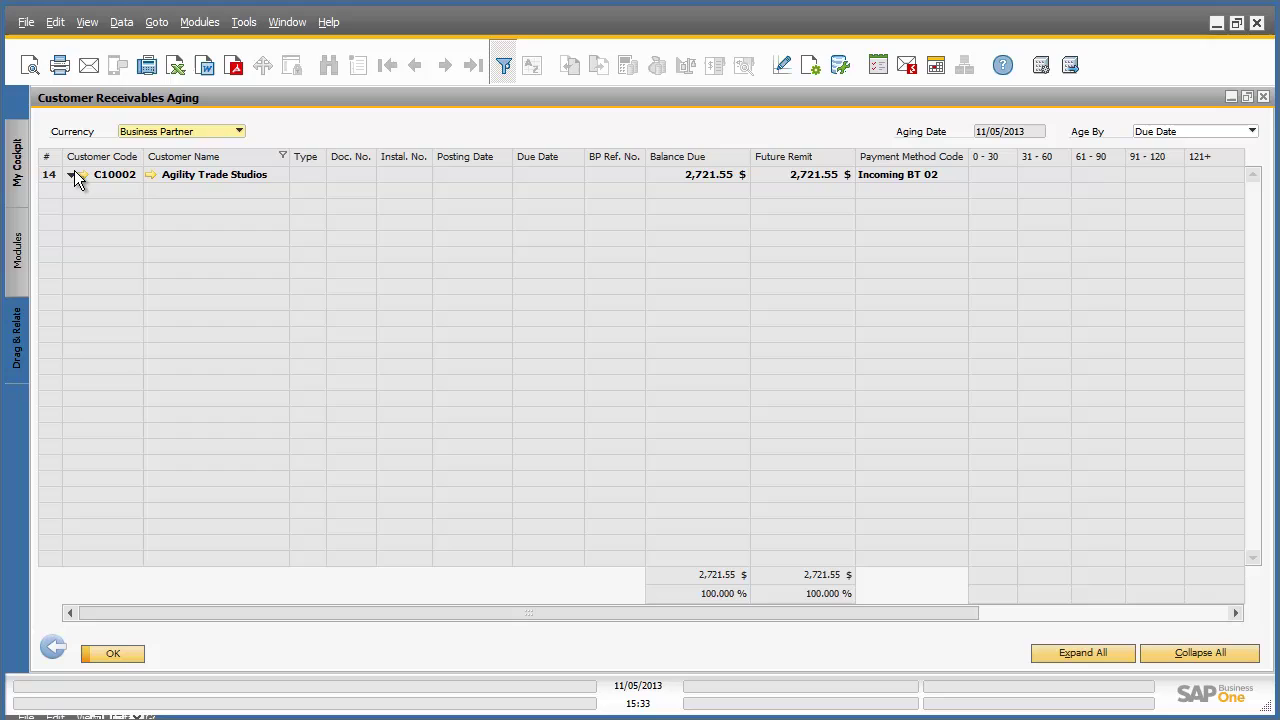
# - Expand the Agility Trade Studios row, then clear the table filter to list every customer
pyautogui.click(70, 173)
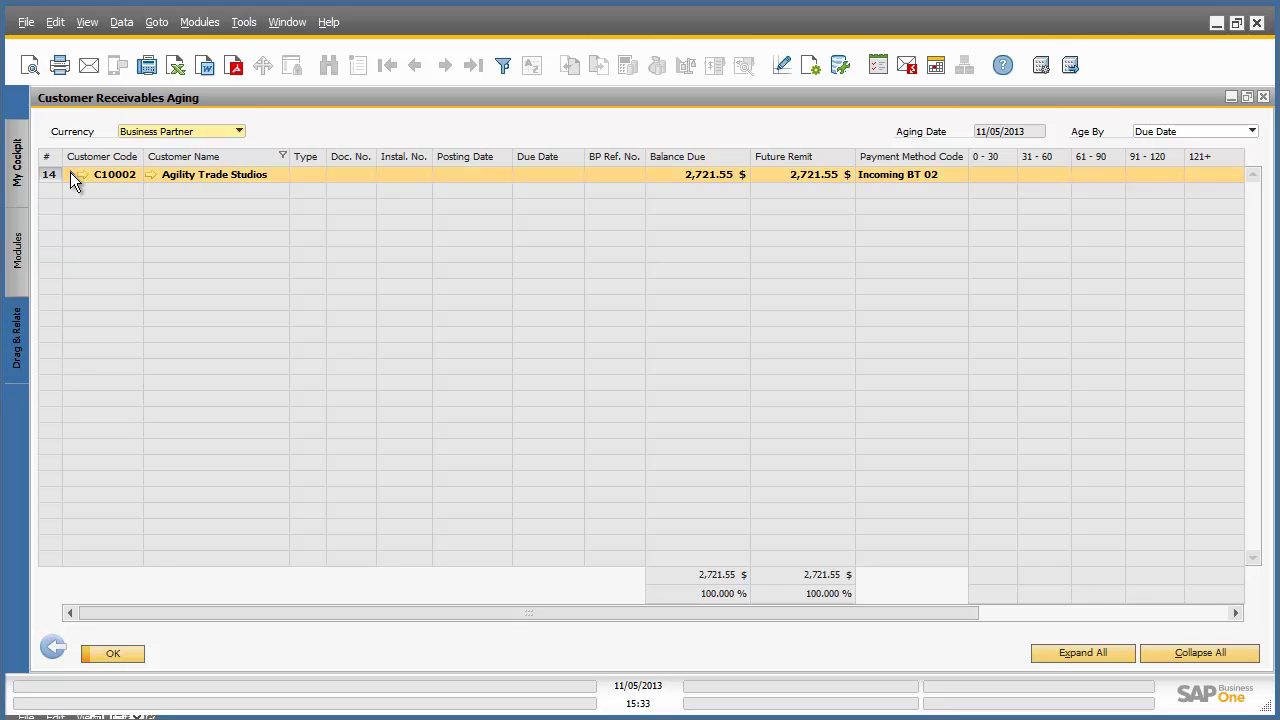
pyautogui.click(72, 173)
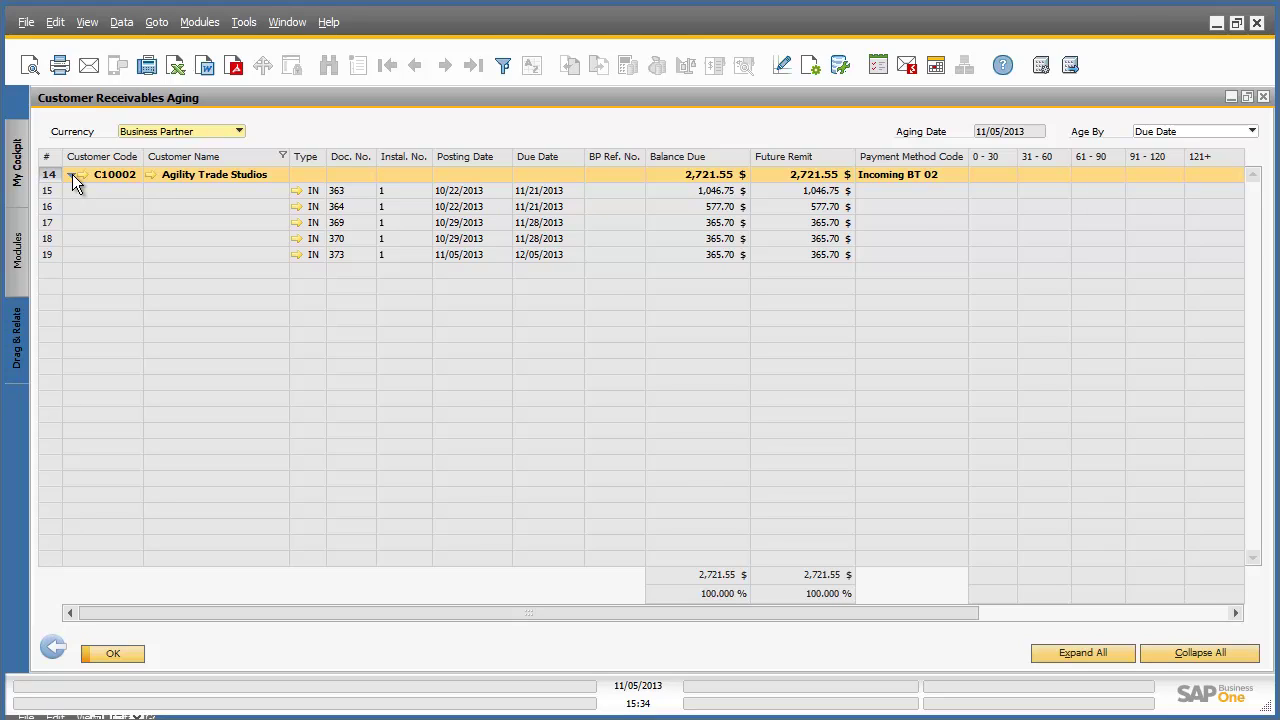
pyautogui.click(513, 57)
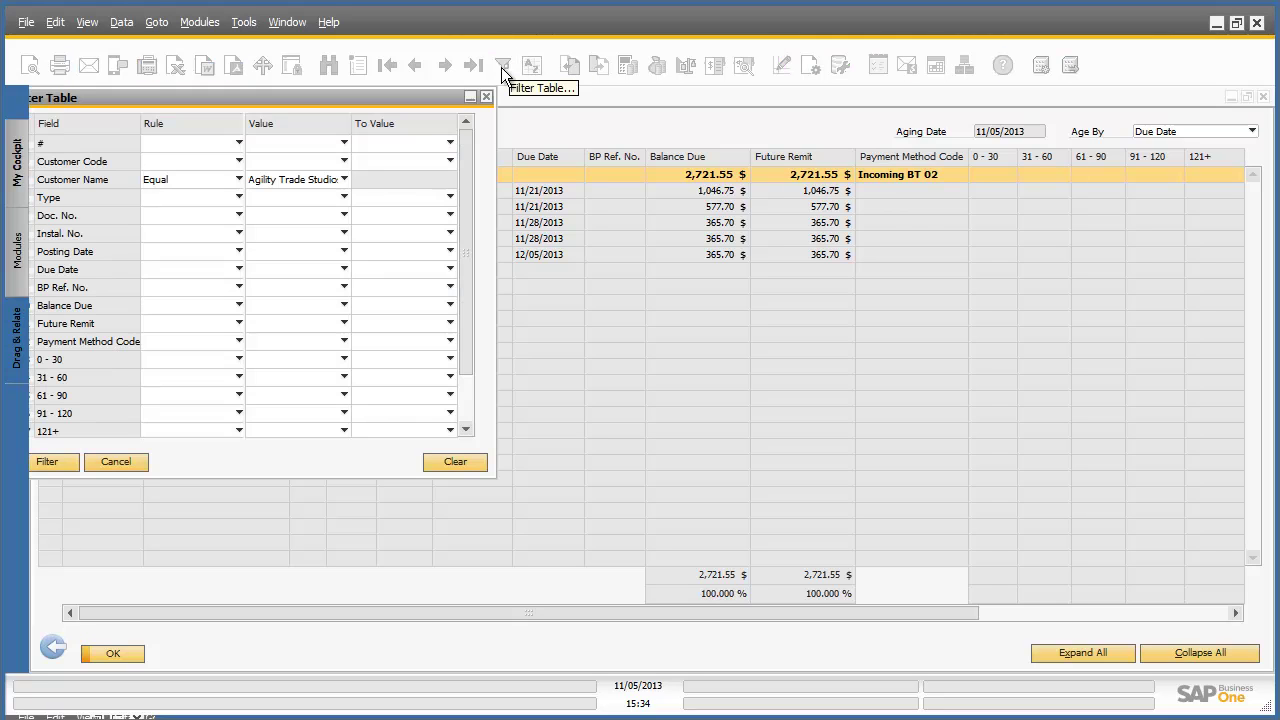
pyautogui.click(465, 459)
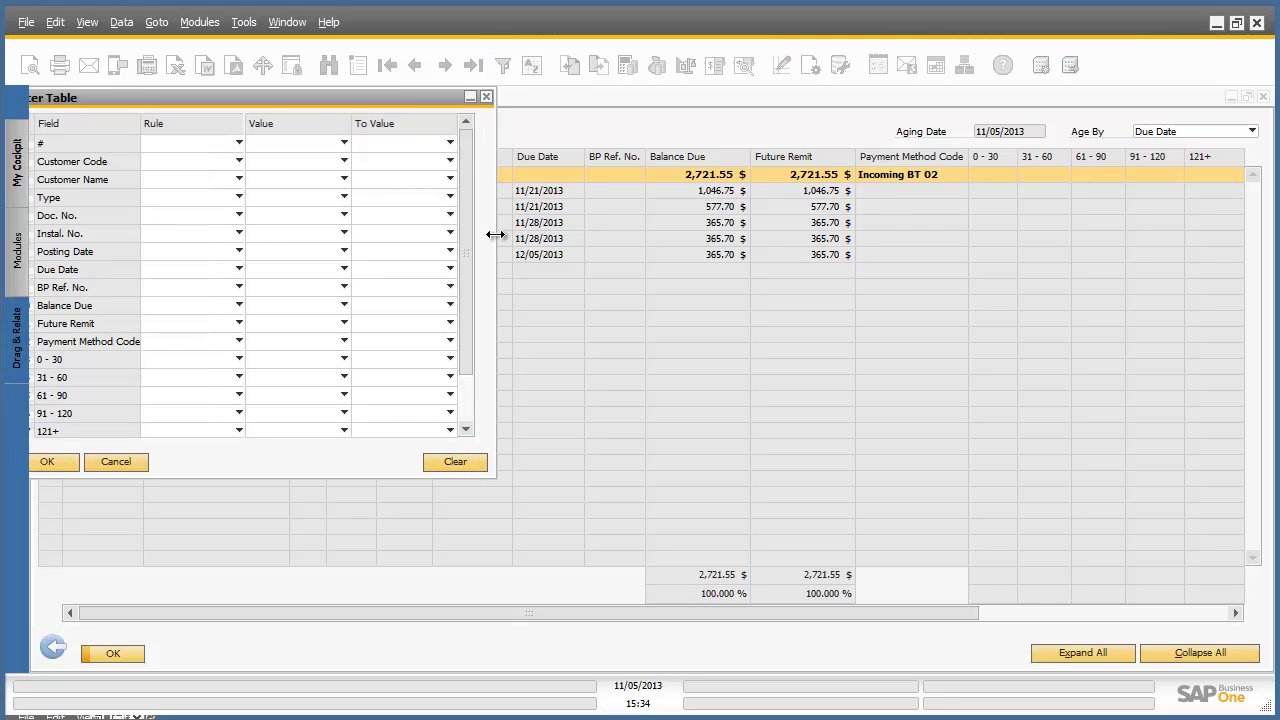
pyautogui.click(485, 97)
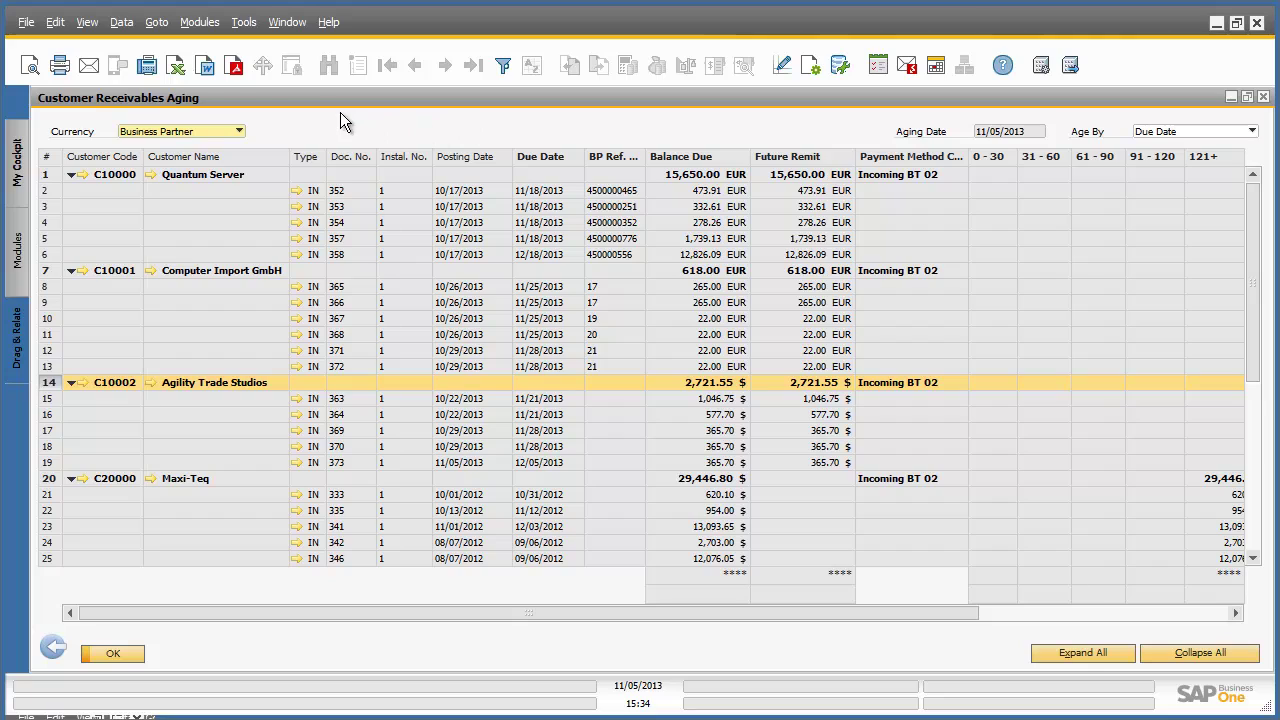
# - Save the report as text file 'Customer Receivables Aging' on the Desktop, currency symbols in same column
pyautogui.click(176, 66)
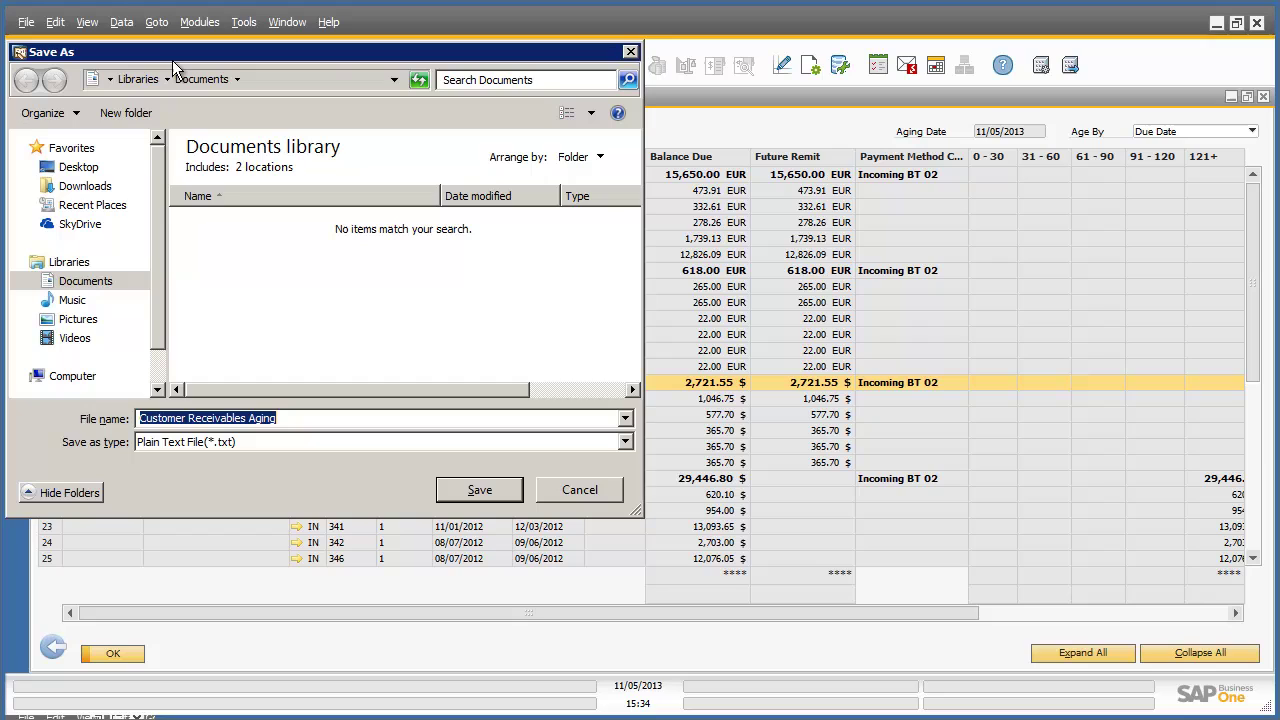
pyautogui.click(90, 167)
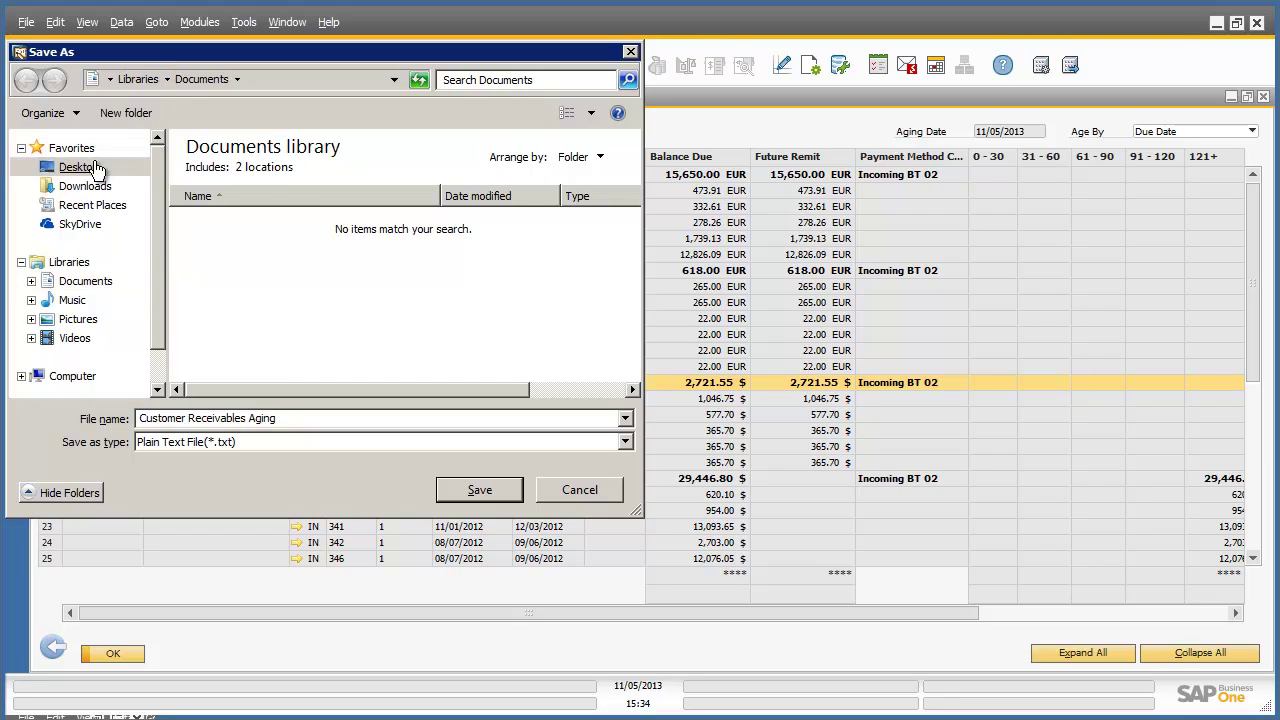
pyautogui.click(484, 488)
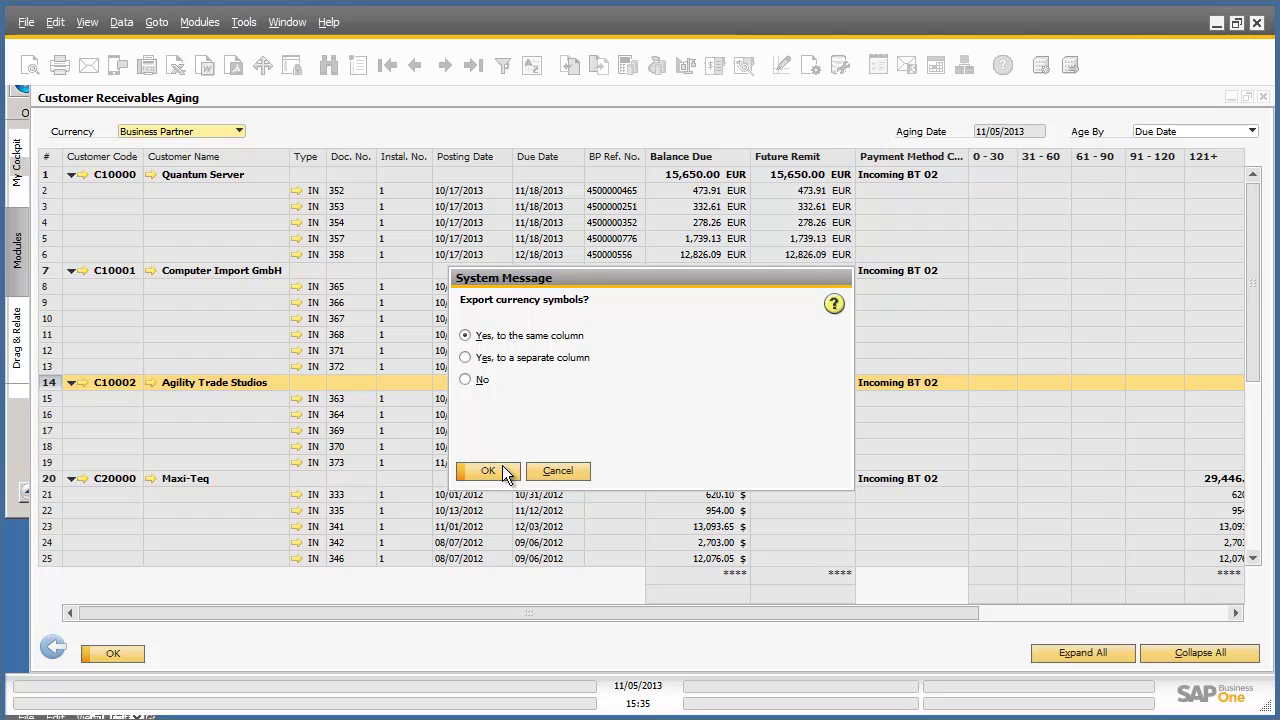
pyautogui.click(505, 475)
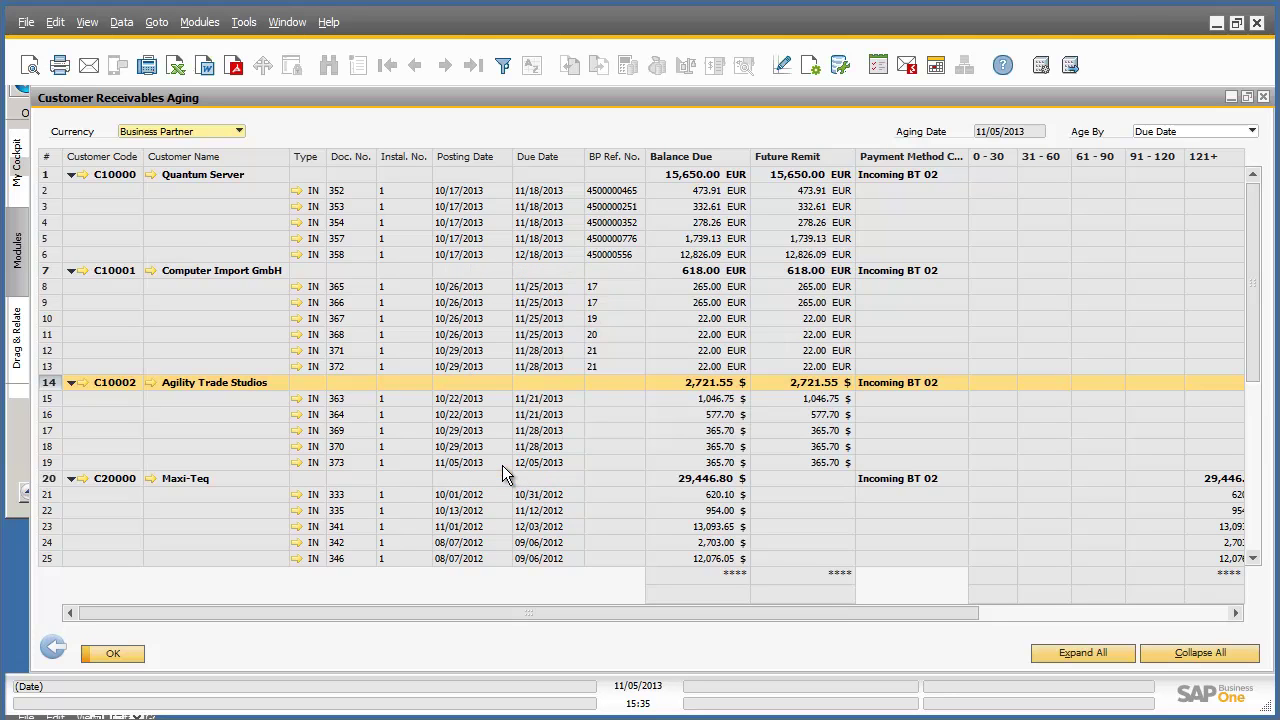